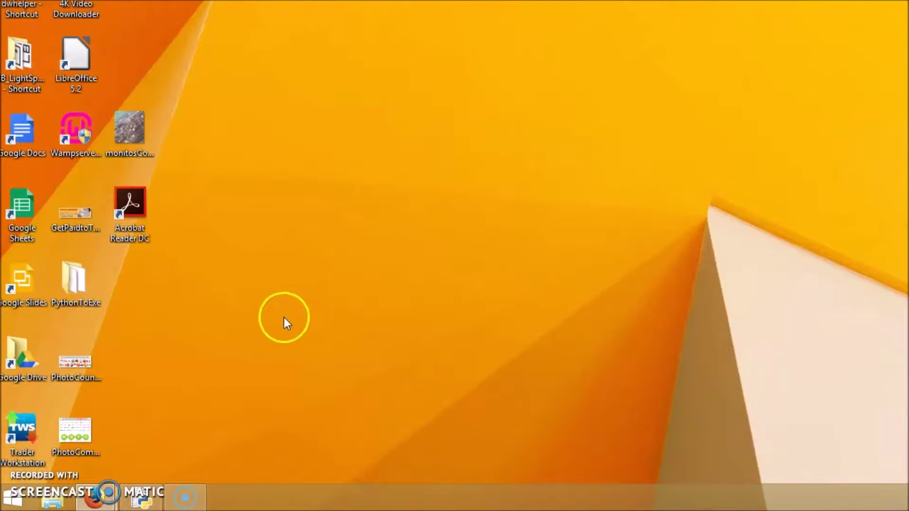
# - Open Command Prompt from the Start context menu and move its window fully into view
pyautogui.rightClick(7, 498)
pyautogui.click(115, 353)
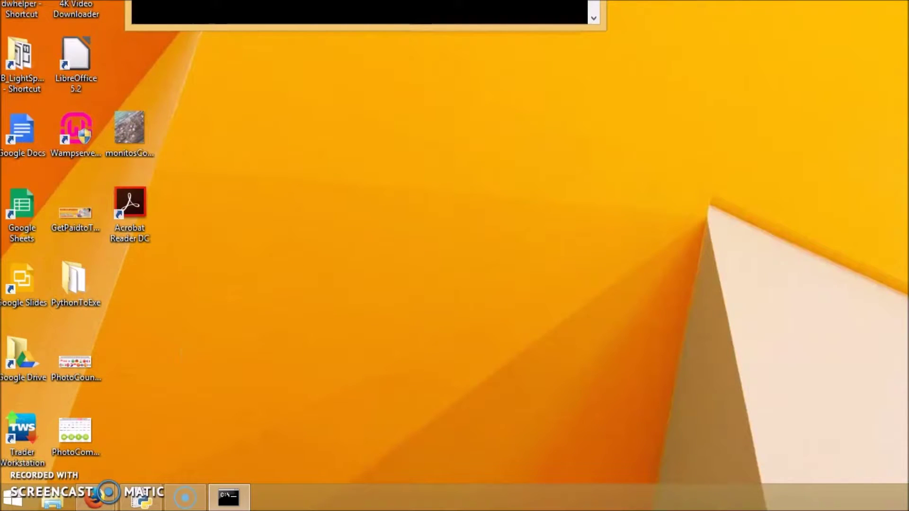
pyautogui.moveTo(415, 2); pyautogui.dragTo(416, 97)
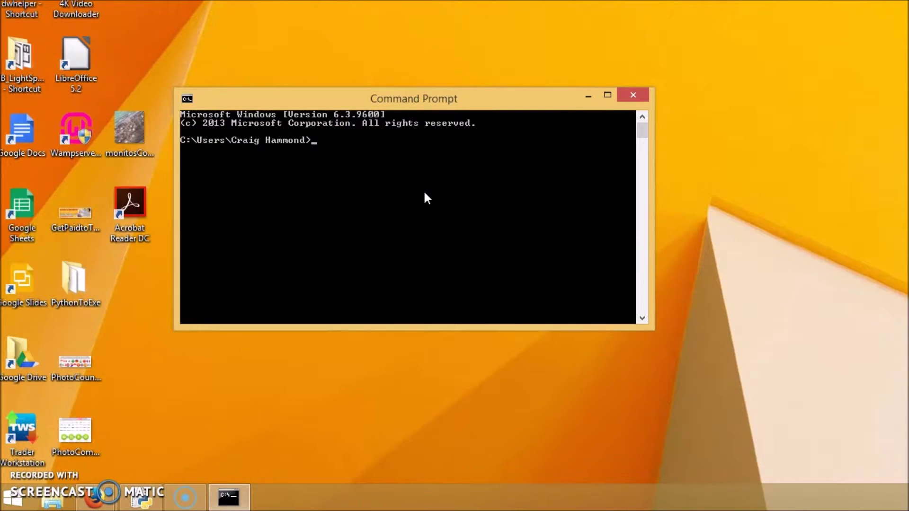
pyautogui.write('c:')
pyautogui.write('/')
pyautogui.write('Python')
pyautogui.write('35')
pyautogui.write('/sc')
# - Run 'c:/Python35/Scripts/pip install pandas-datareader' after fixing the path typo
pyautogui.press('BackSpace')
pyautogui.press('BackSpace')
pyautogui.write('Scripts')
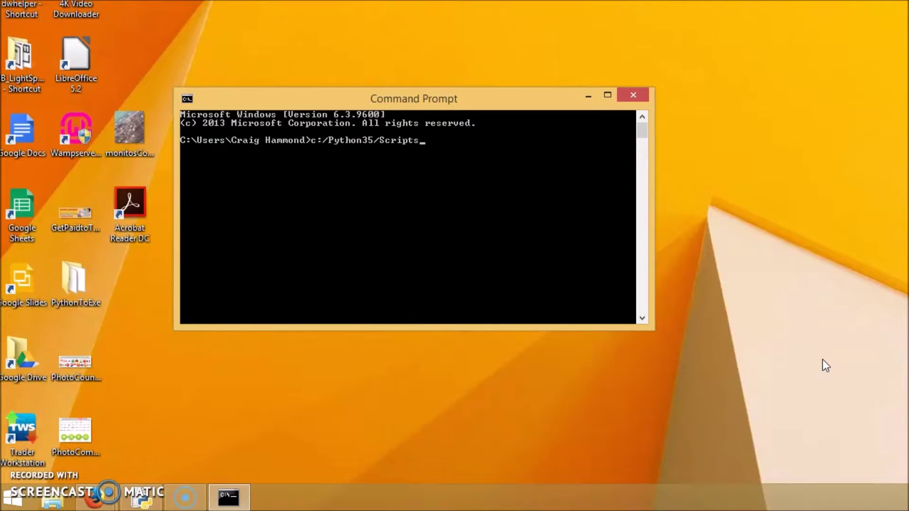
pyautogui.write('/pi')
pyautogui.write('p')
pyautogui.write(' in')
pyautogui.write('stall ')
pyautogui.write('pa')
pyautogui.write('ndas-')
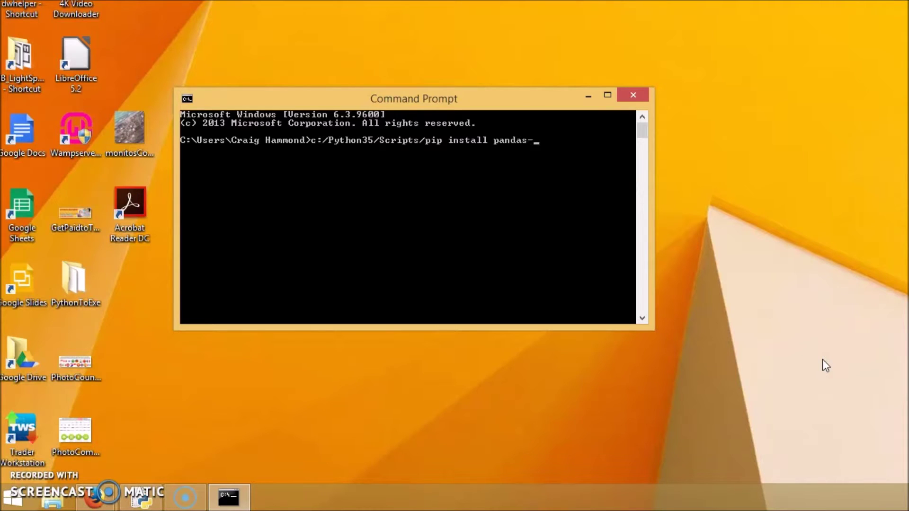
pyautogui.write('datar')
pyautogui.write('eader')
pyautogui.press('Return')
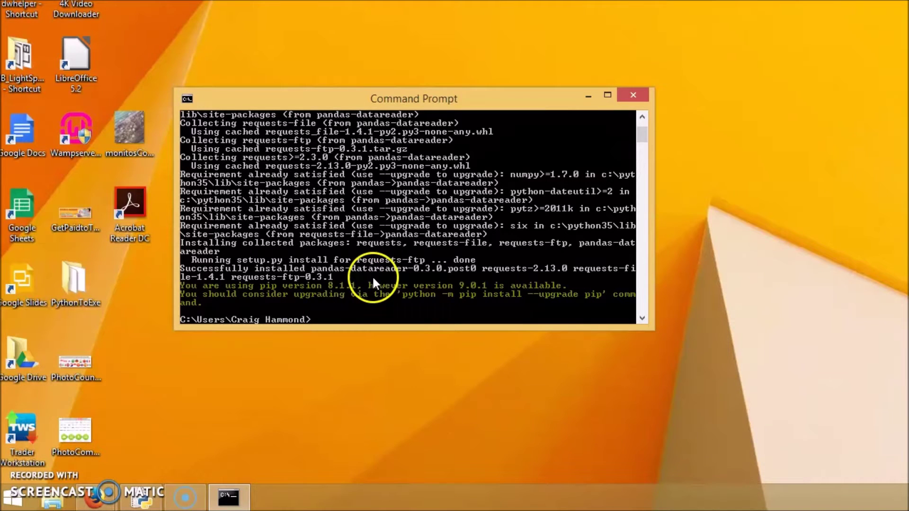
# - Once the install finishes, open File Explorer from the taskbar
pyautogui.click(52, 499)
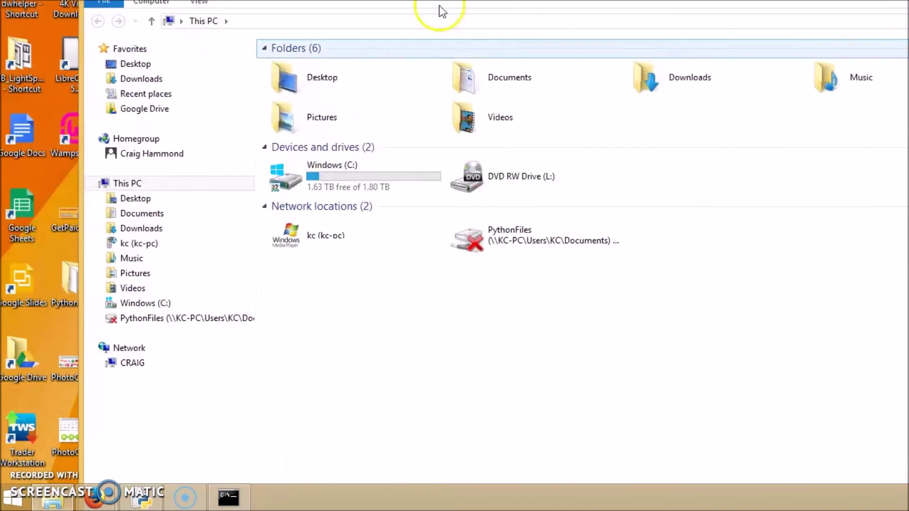
# - Open the Windows (C:) drive and then its Python35 folder
pyautogui.click(318, 171)
pyautogui.doubleClick(317, 170)
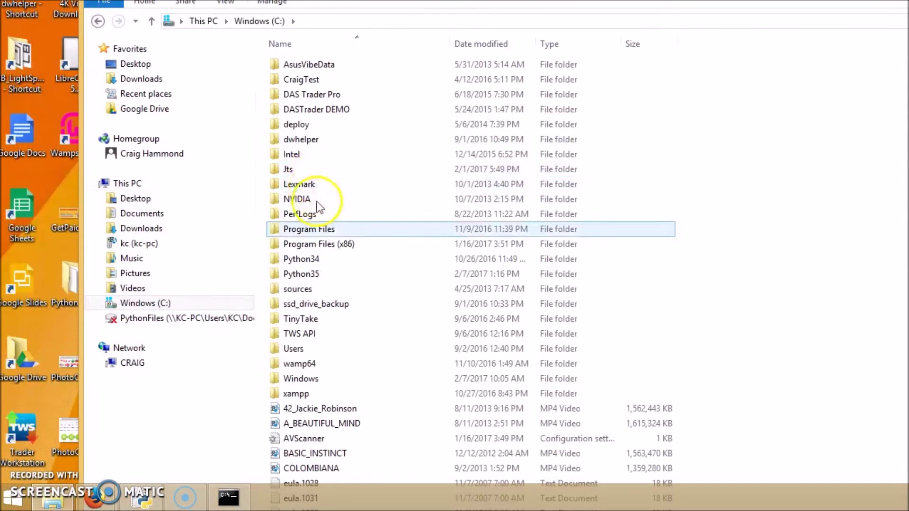
pyautogui.doubleClick(322, 273)
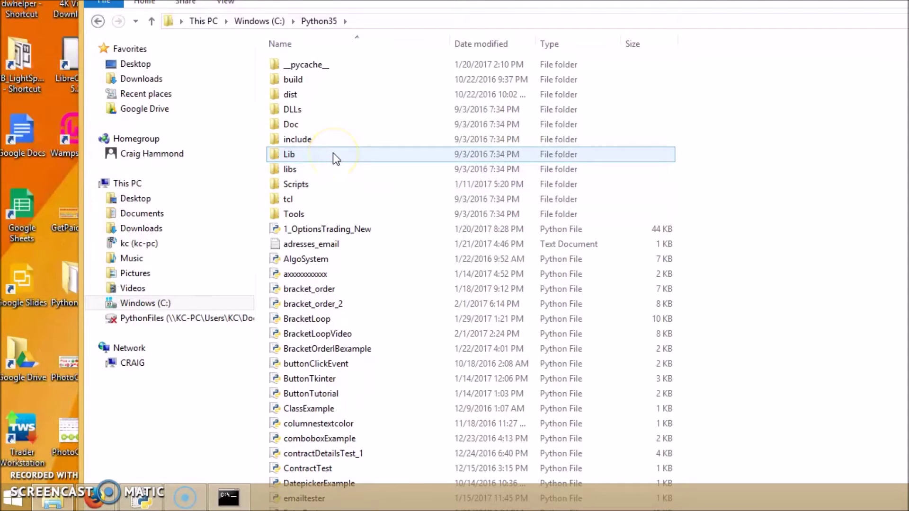
# - Browse into Lib\site-packages and check the pandas_datareader folder is present
pyautogui.doubleClick(333, 155)
pyautogui.scroll(-20, 366, 334)
pyautogui.scroll(-4, 366, 335)
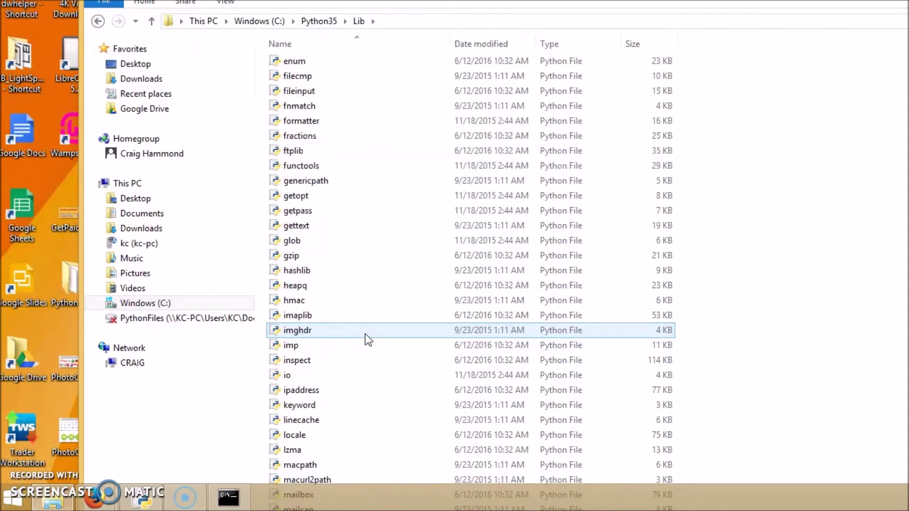
pyautogui.scroll(-3, 366, 334)
pyautogui.scroll(20, 366, 334)
pyautogui.doubleClick(334, 239)
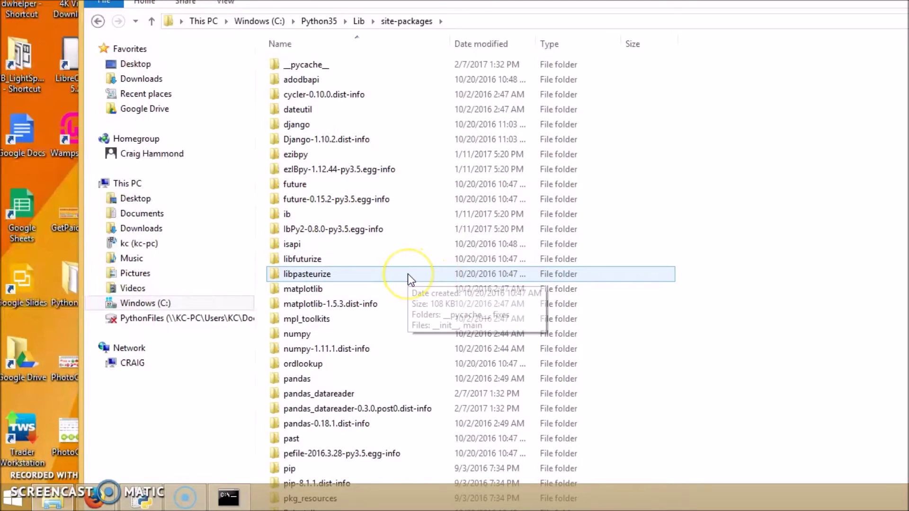
pyautogui.scroll(-1, 409, 279)
pyautogui.scroll(-1, 407, 274)
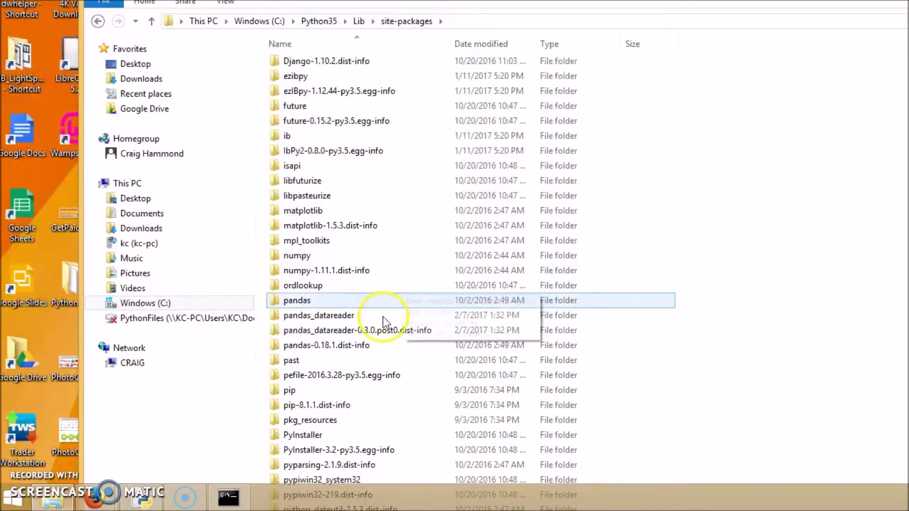
pyautogui.click(320, 317)
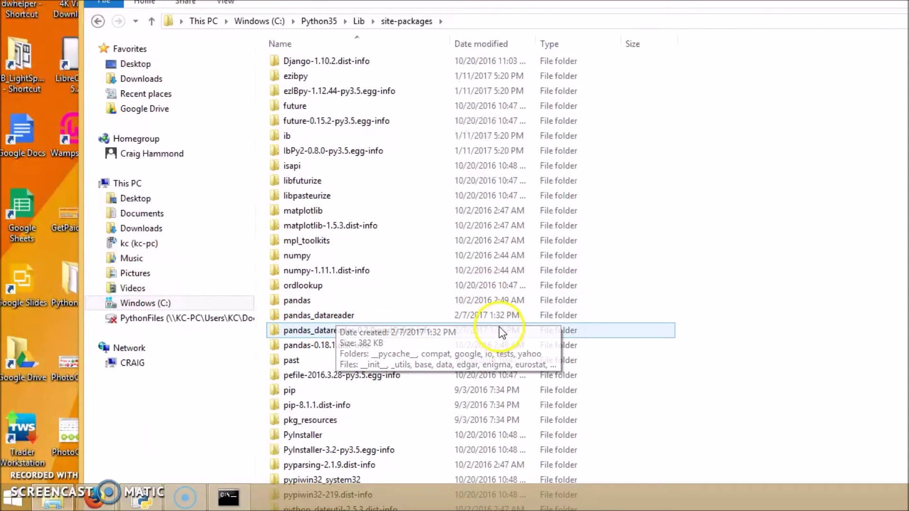
pyautogui.click(705, 307)
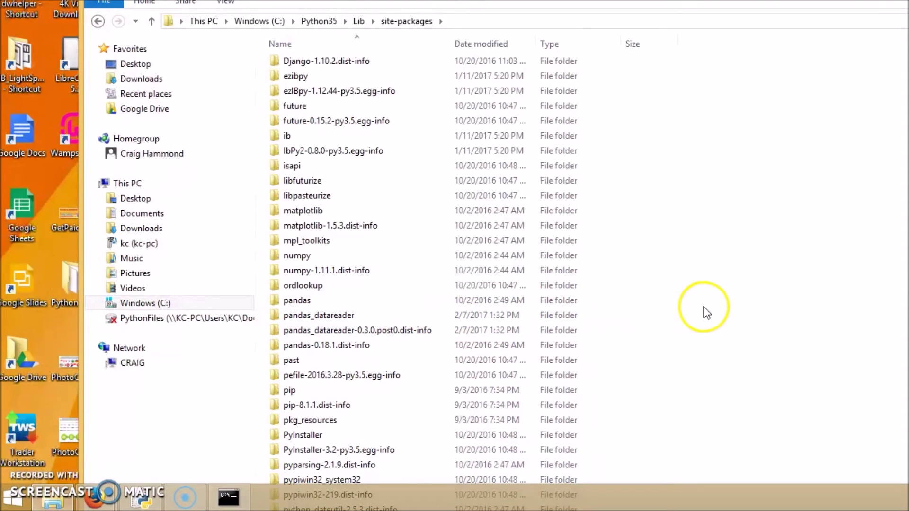